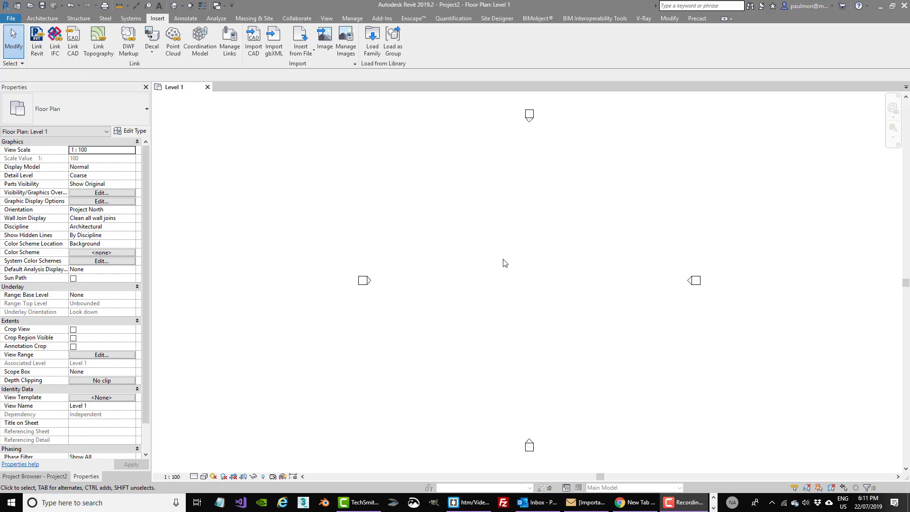
- Open the Places list under Options > File Locations, showing the Metric and personal OneDrive libraries
click(12, 19)
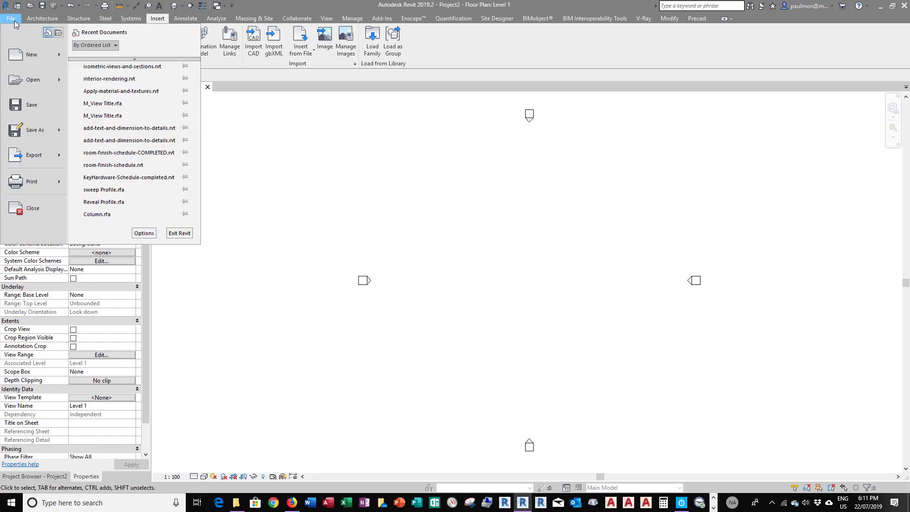
click(149, 234)
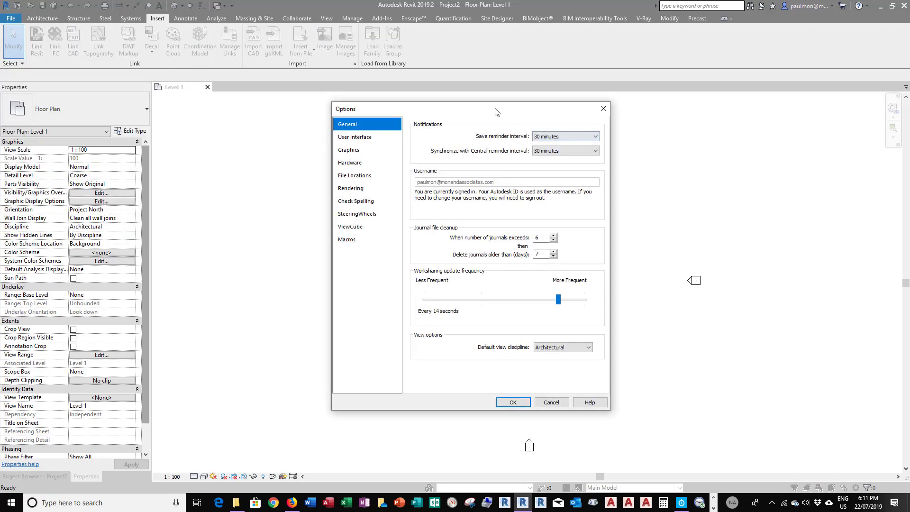
click(341, 172)
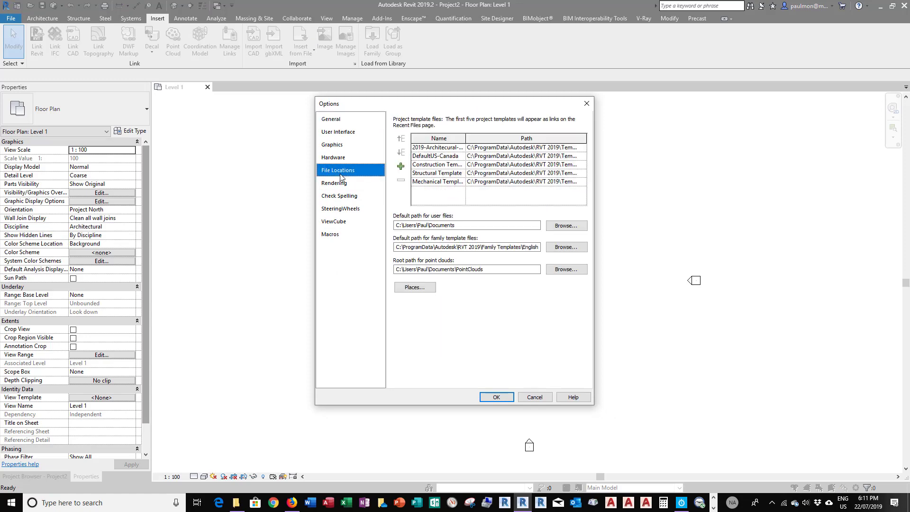
click(416, 289)
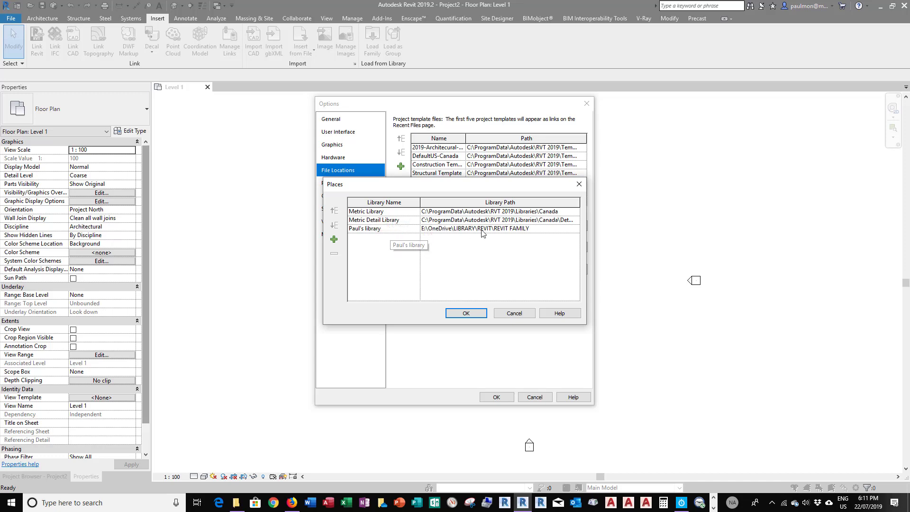
- Add a place named New Library 2 with path E:\OneDrive\LIBRARY\REVIT\REVIT FAMILY\
click(334, 240)
click(452, 239)
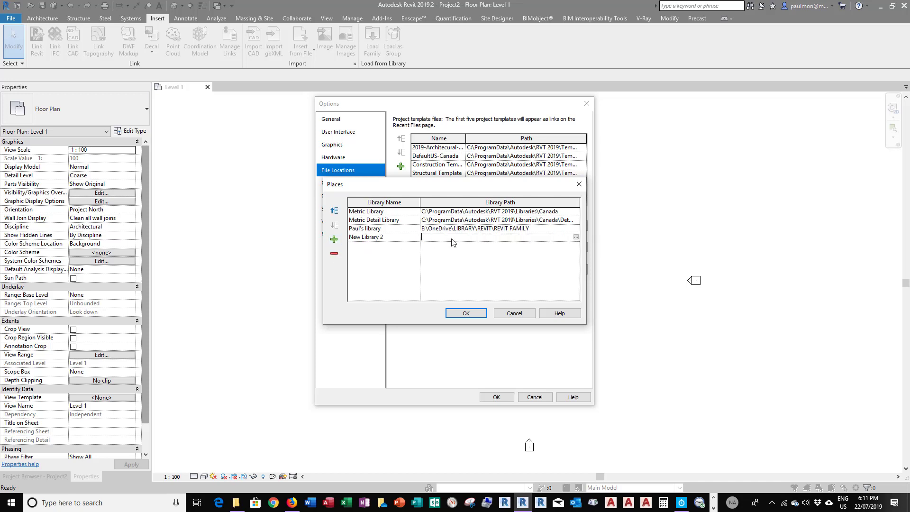
click(576, 237)
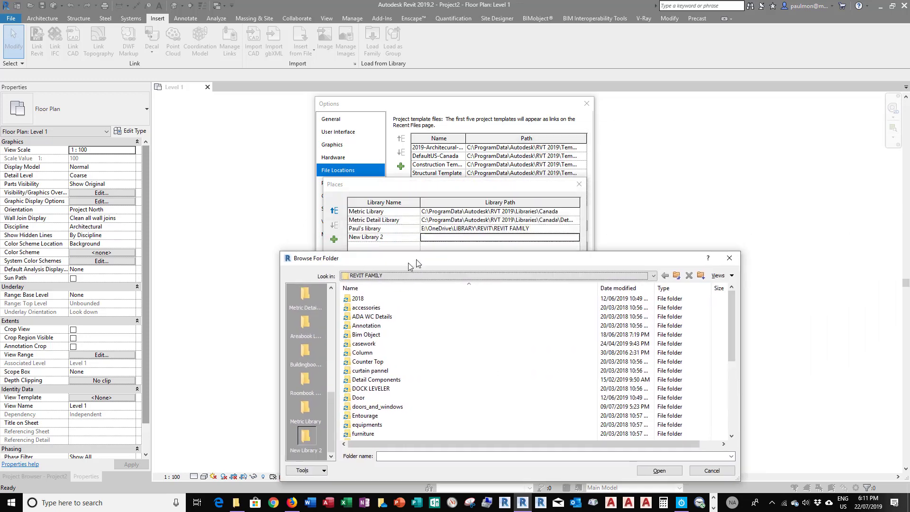
click(361, 217)
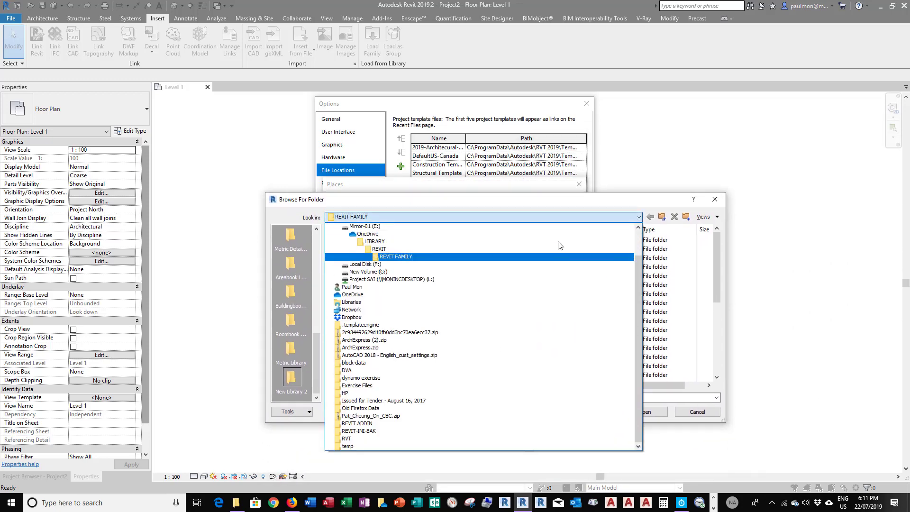
click(396, 257)
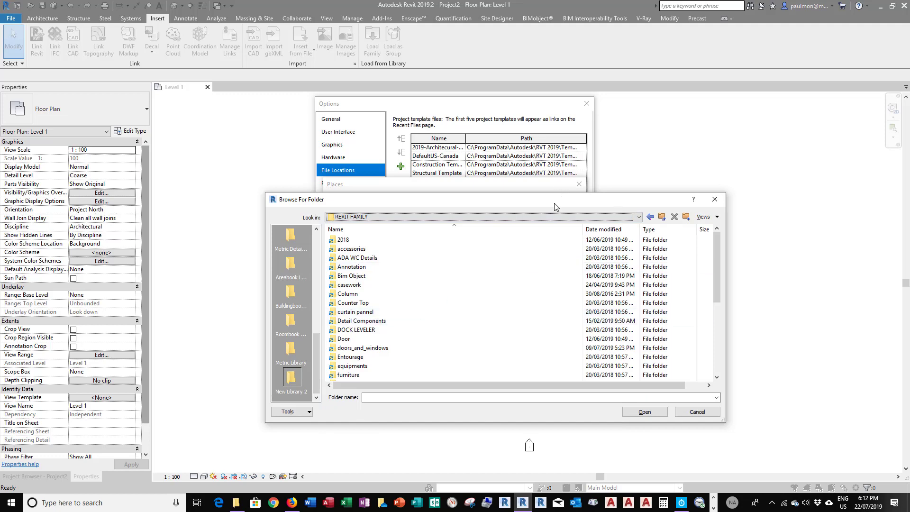
drag(554, 203, 435, 156)
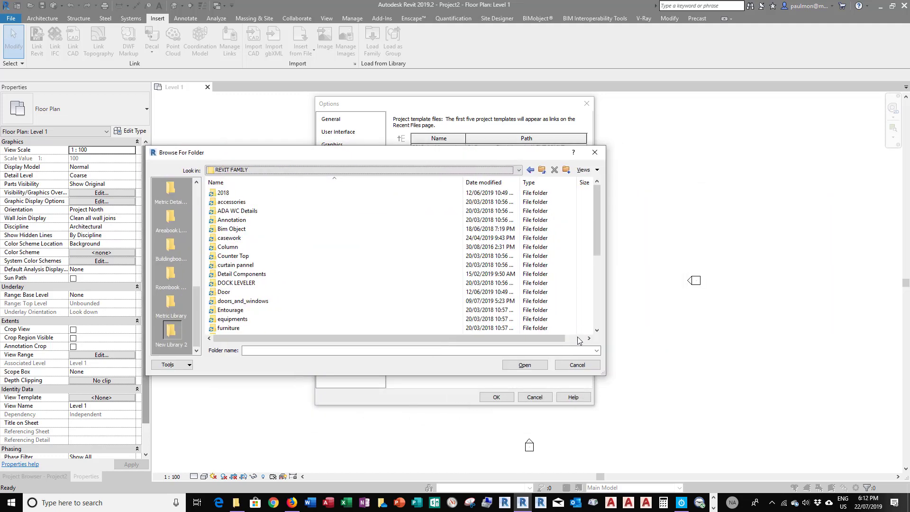
click(525, 365)
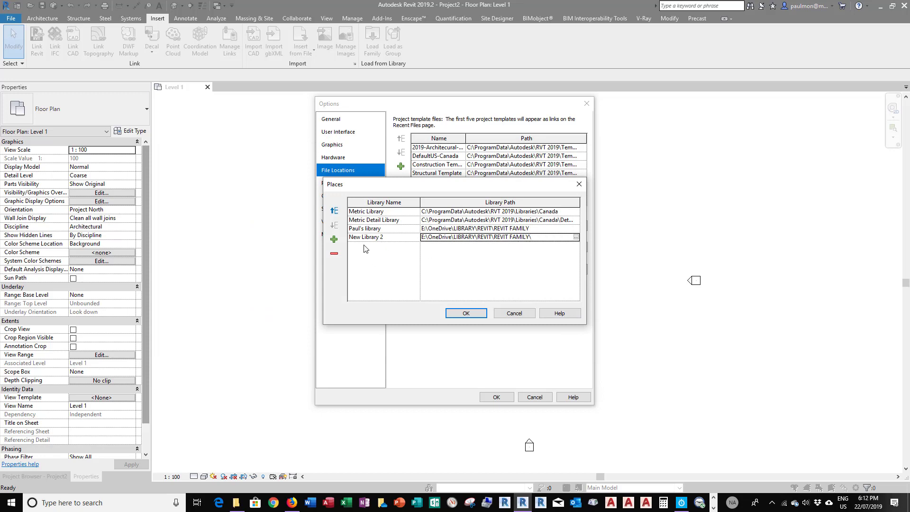
click(374, 237)
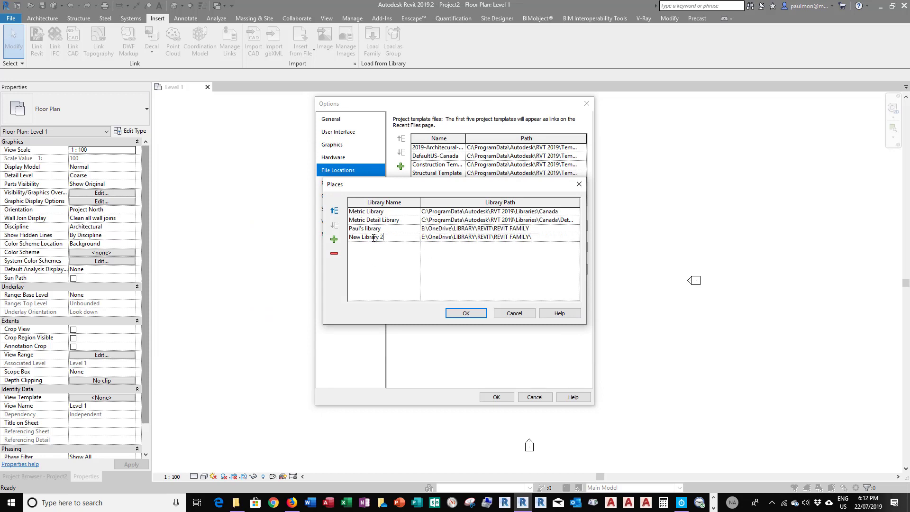
key(Return)
- Delete New Library 2, move the personal library up and back down, then close Places
click(337, 254)
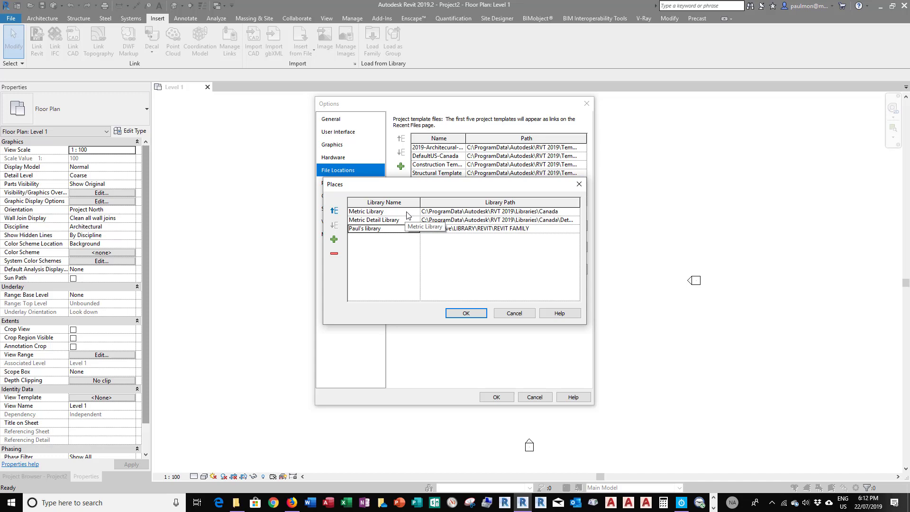
drag(428, 185, 548, 173)
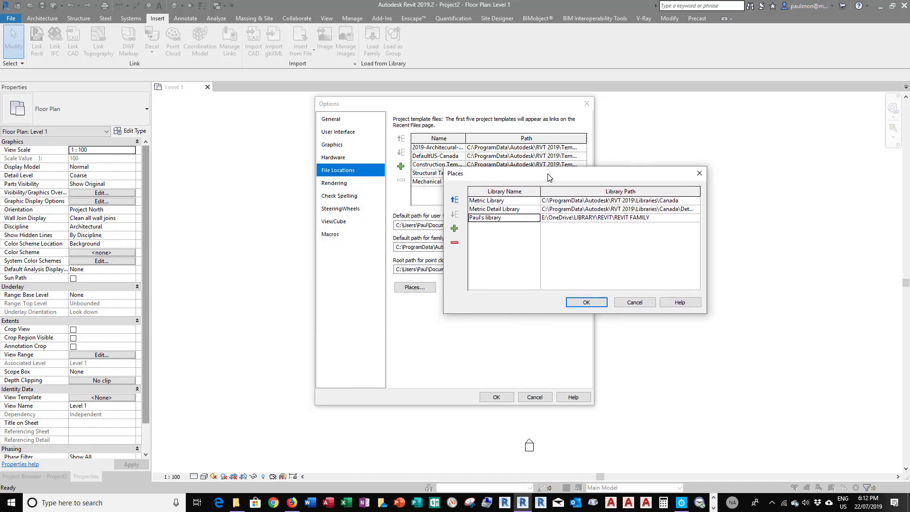
click(454, 201)
click(454, 202)
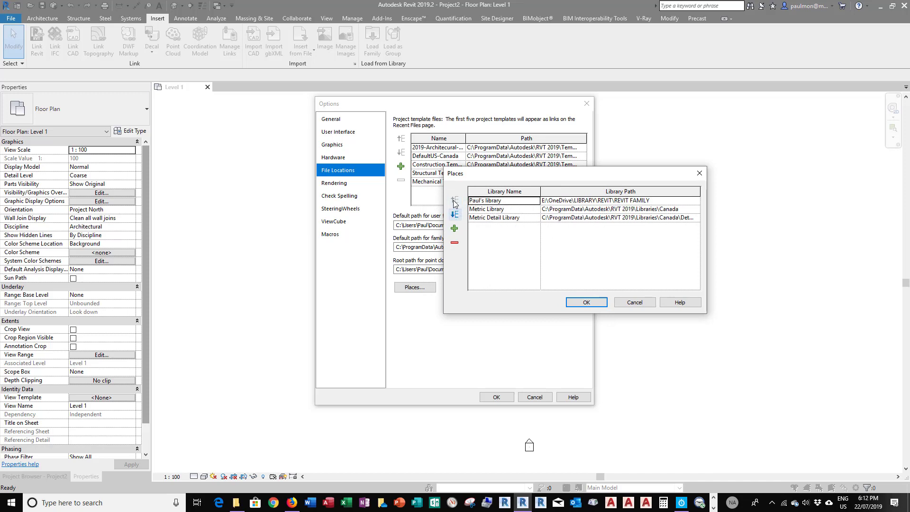
click(456, 216)
click(456, 216)
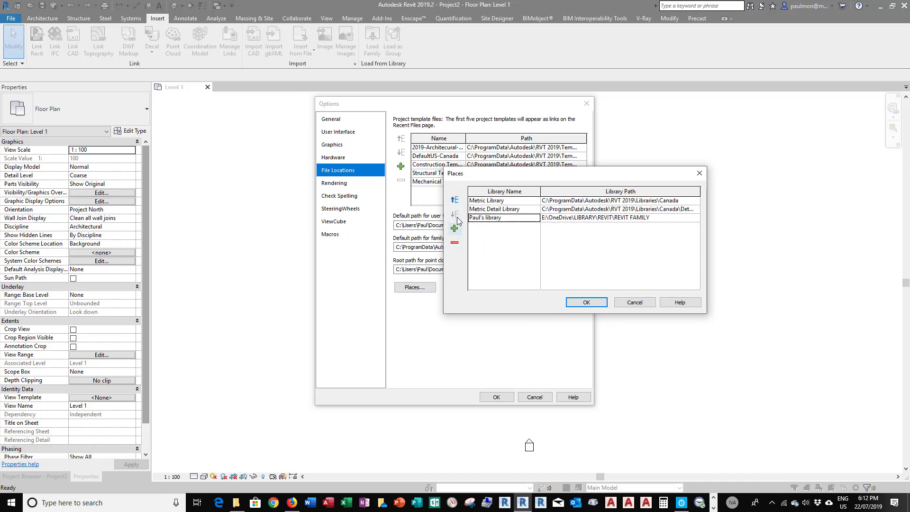
click(586, 303)
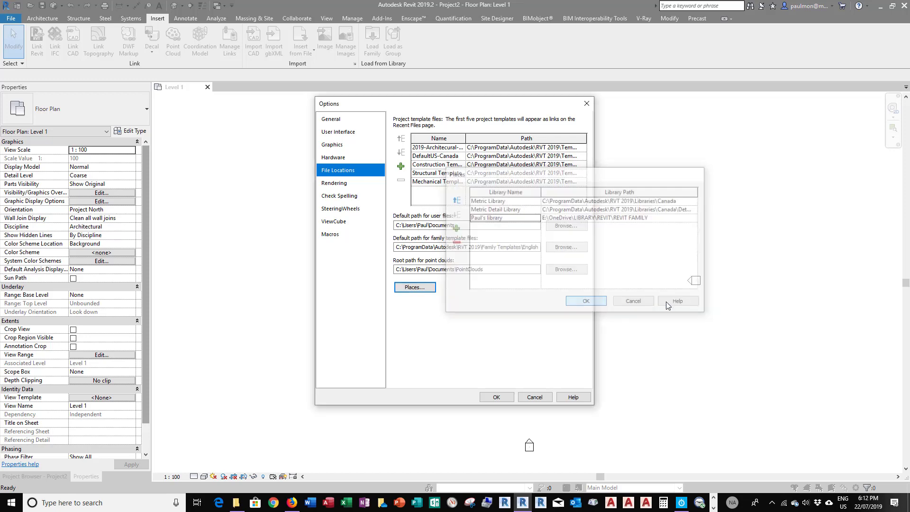
- Close Options and confirm Load Family still opens in the metric Canada library folder, then cancel it
click(496, 397)
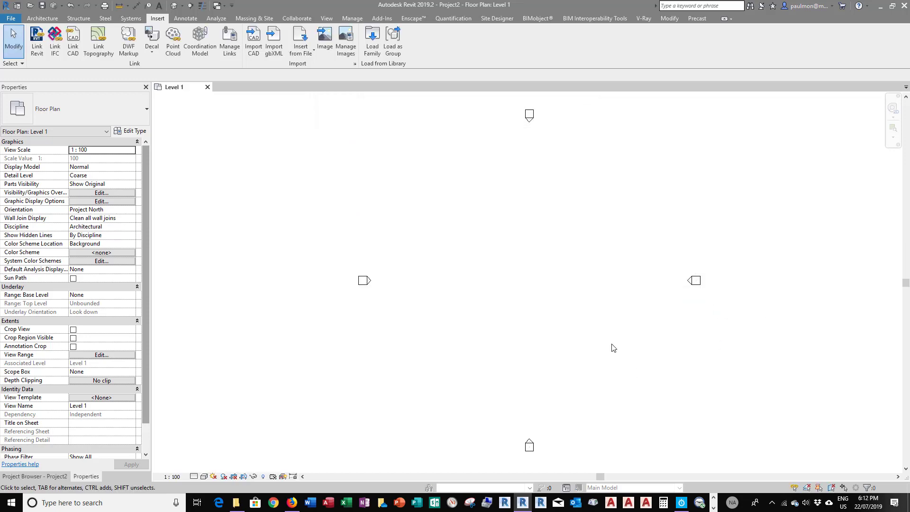
click(372, 47)
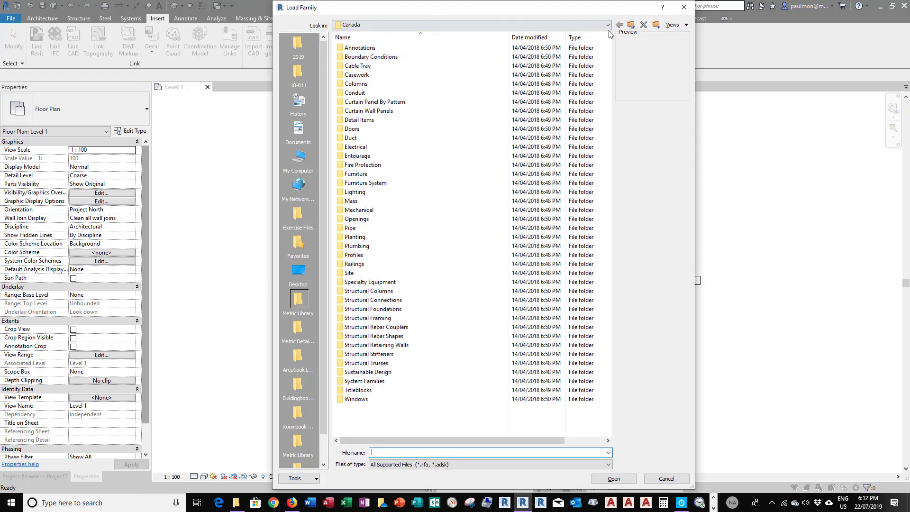
click(607, 26)
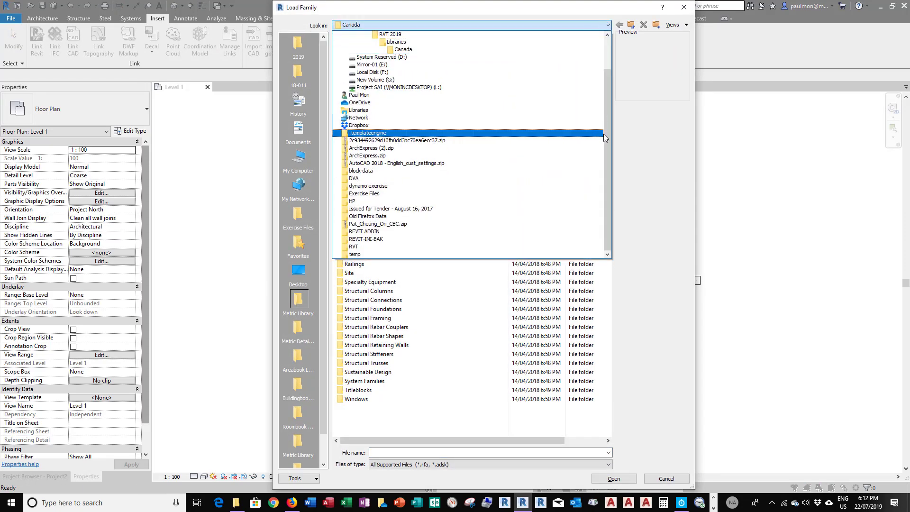
drag(605, 135, 607, 107)
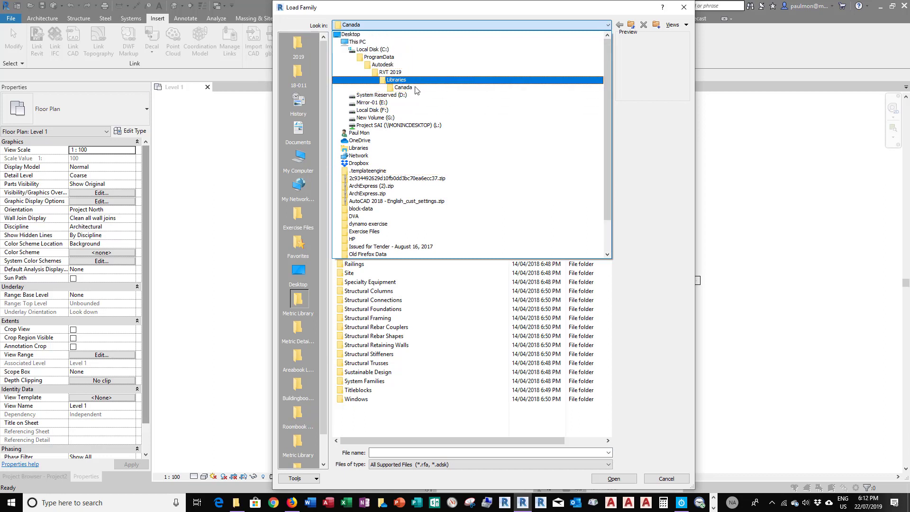
click(684, 8)
click(684, 8)
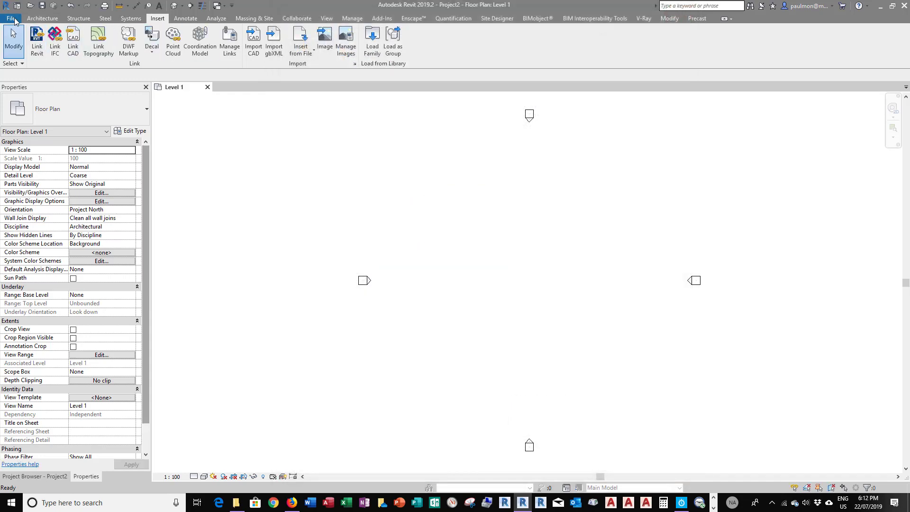
- Reopen the Places list from Options > File Locations
click(13, 19)
click(143, 233)
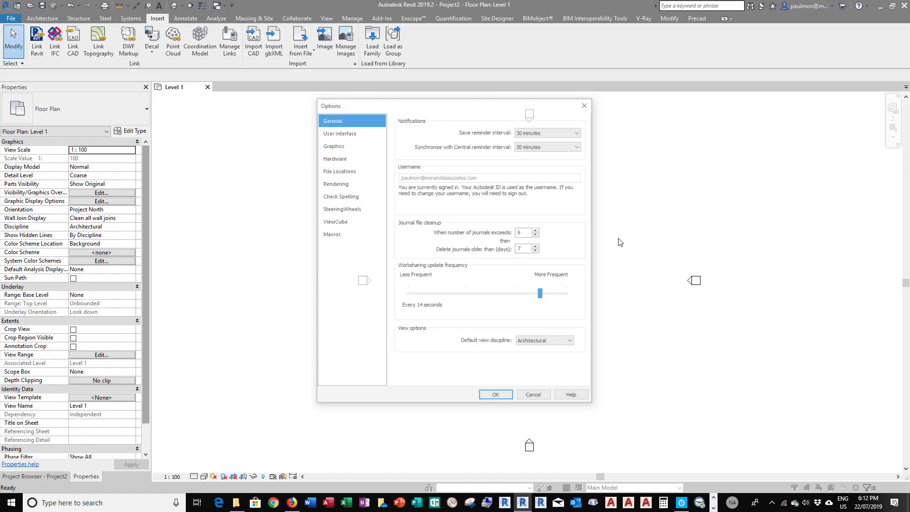
click(348, 172)
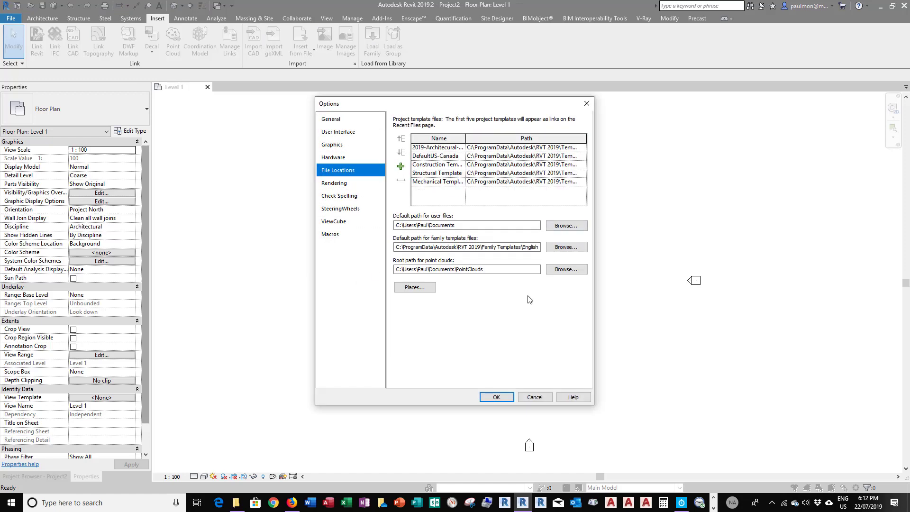
click(415, 288)
- Move the personal library to the top, save both dialogs, and bring up Load Family
click(513, 219)
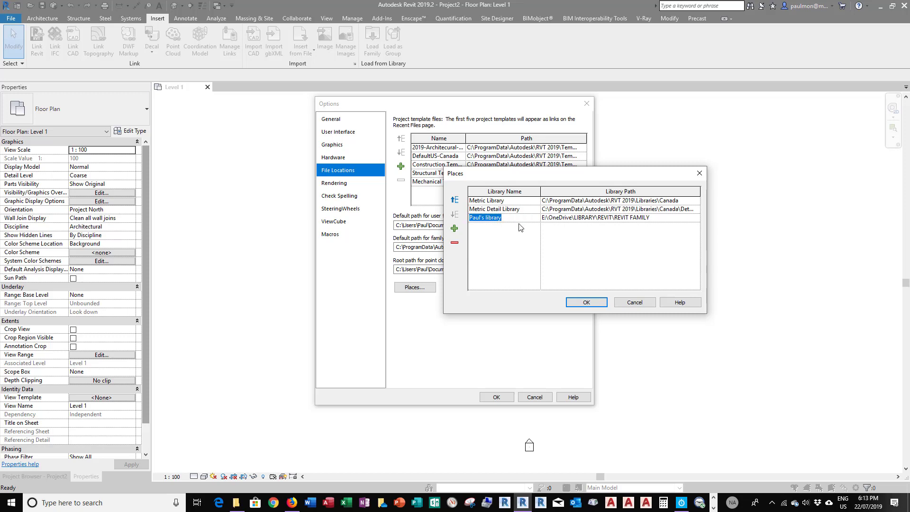
click(454, 200)
click(454, 201)
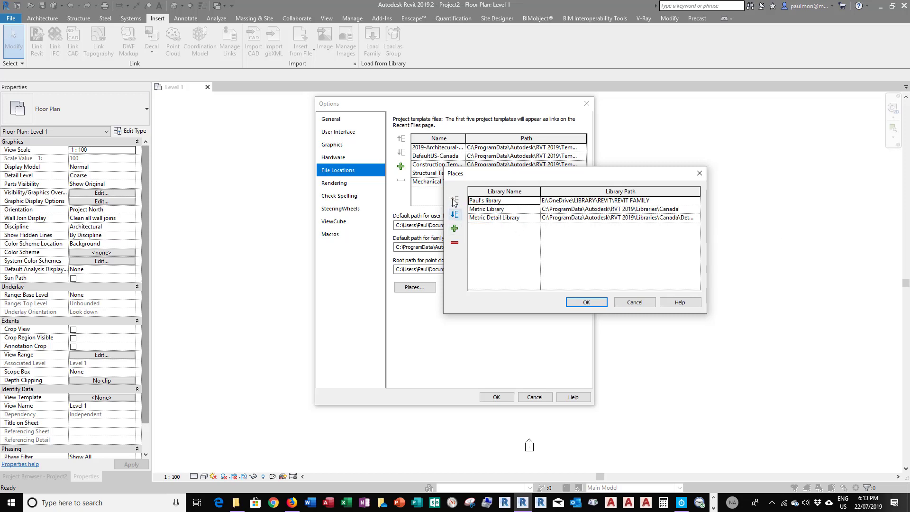
click(587, 302)
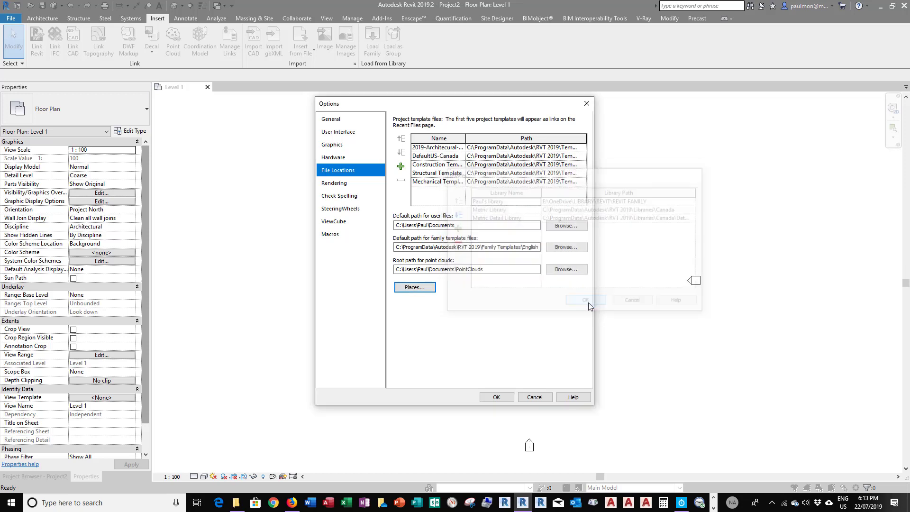
click(497, 398)
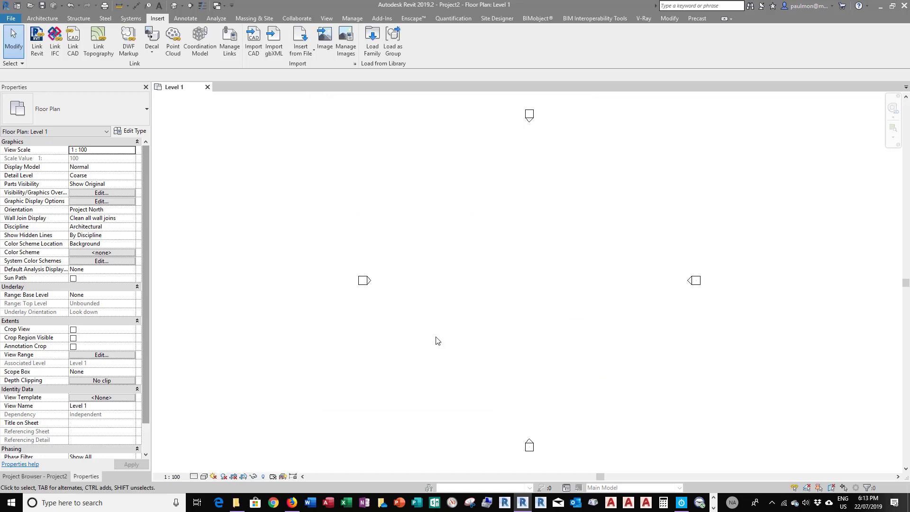
click(373, 52)
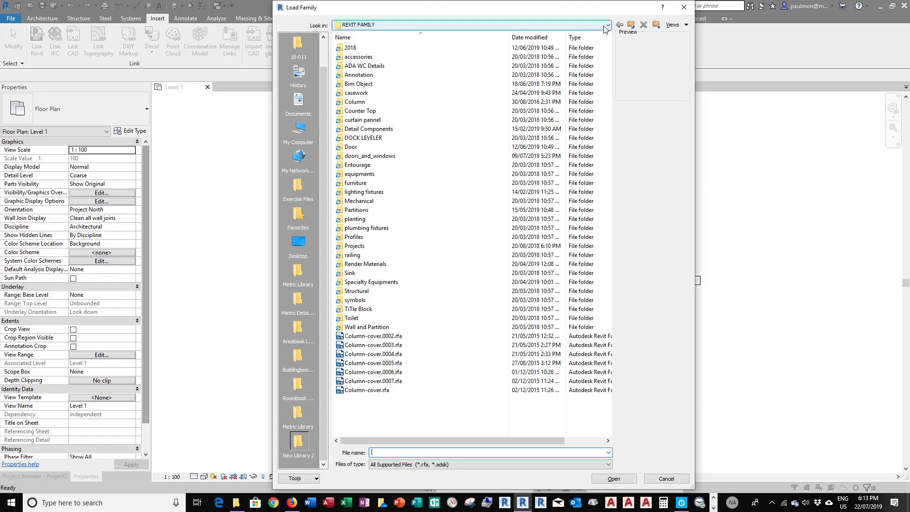
- Check the Look in folders above REVIT FAMILY, then cancel Load Family without loading anything
click(607, 26)
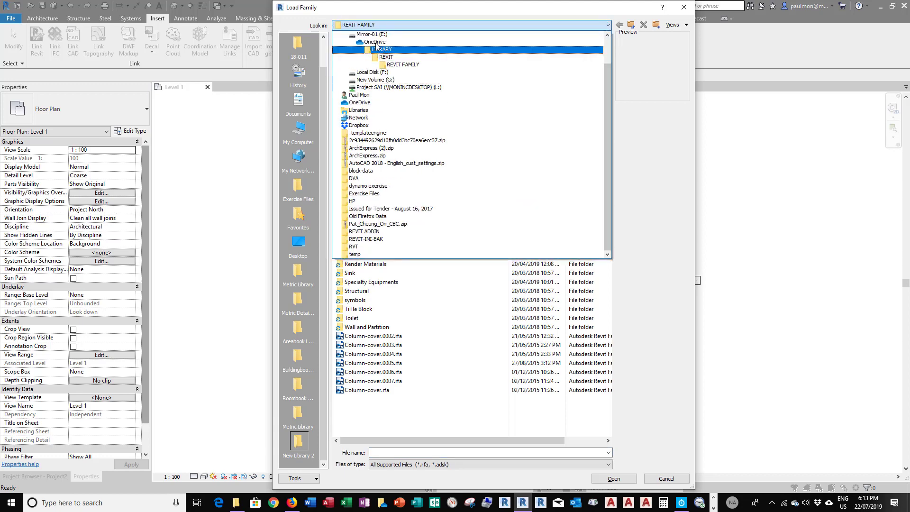
click(571, 18)
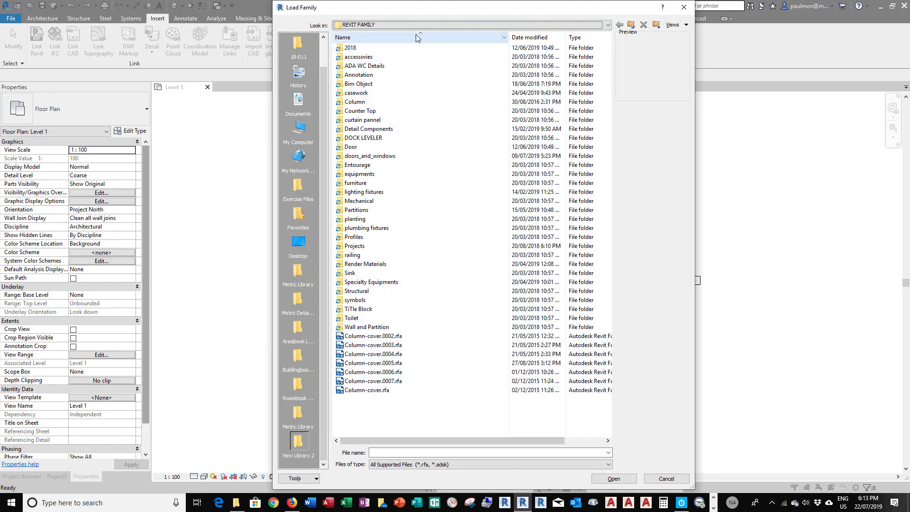
click(614, 479)
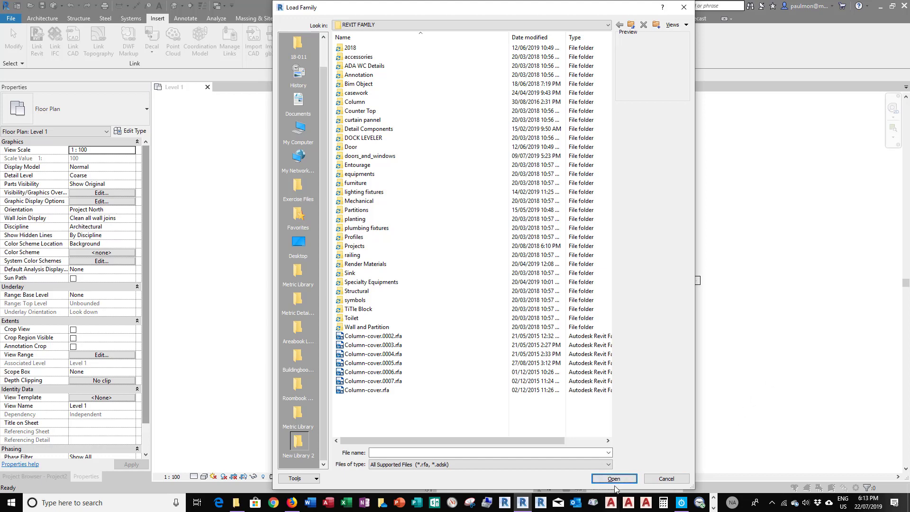
click(667, 479)
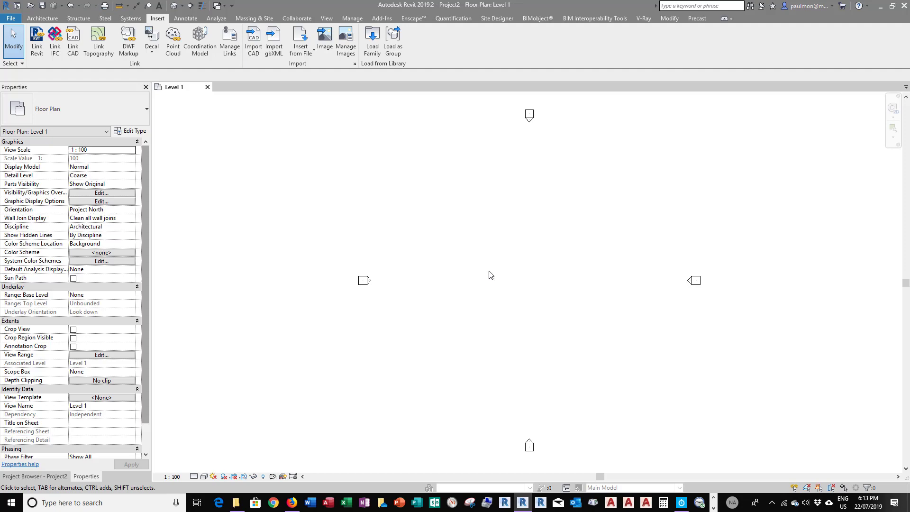
click(237, 502)
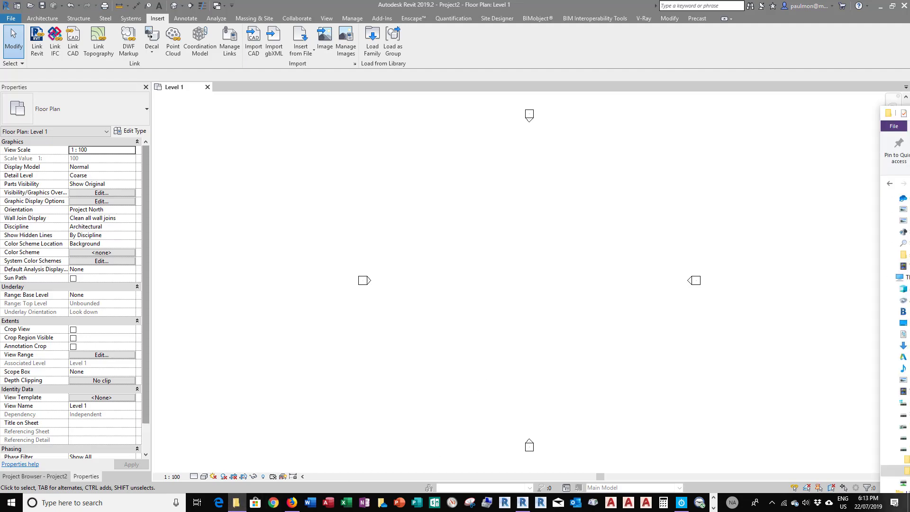
drag(903, 113, 217, 69)
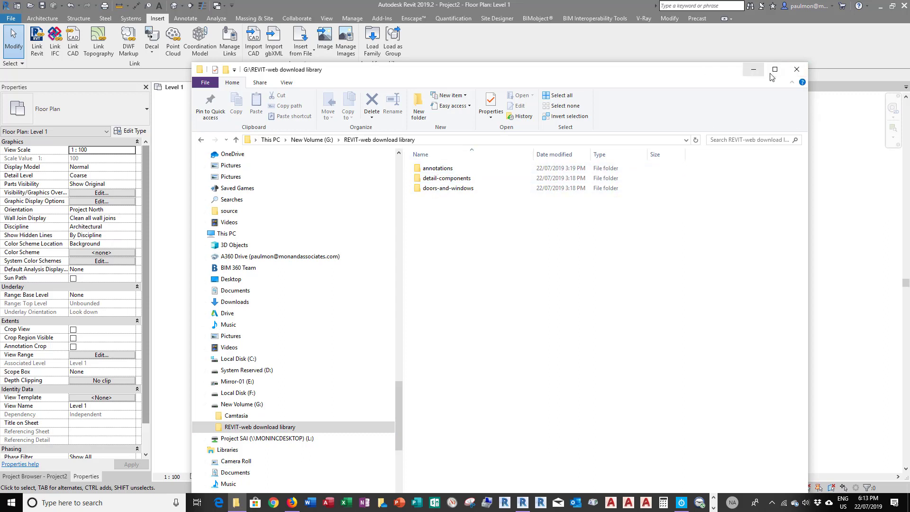
- Return to Revit and open the Places list under Options > File Locations
click(847, 180)
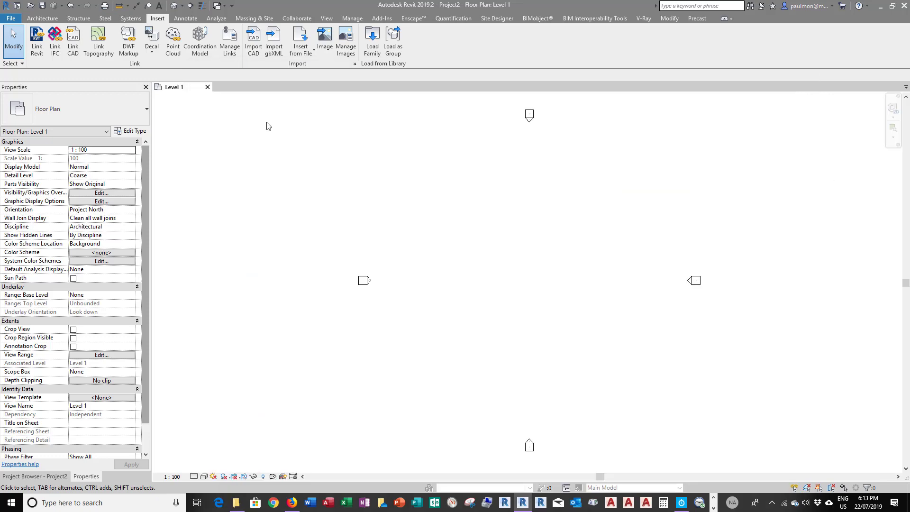
click(10, 18)
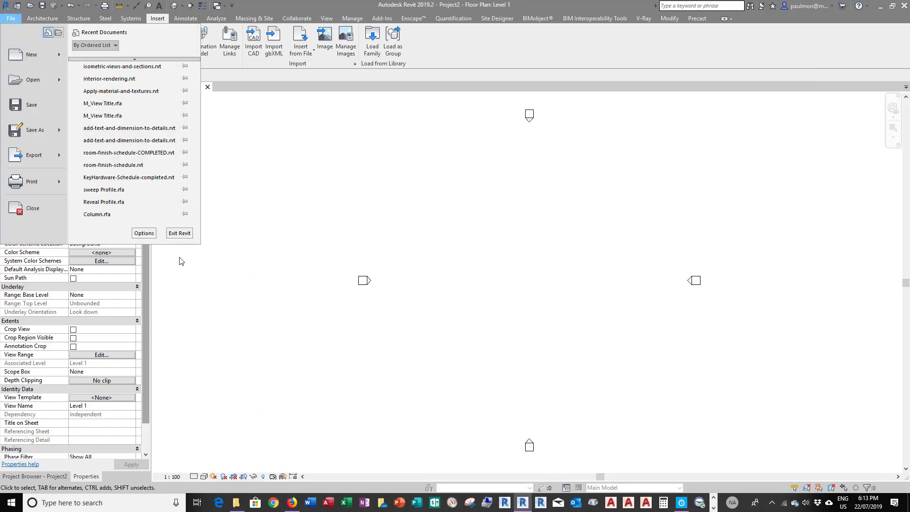
click(144, 233)
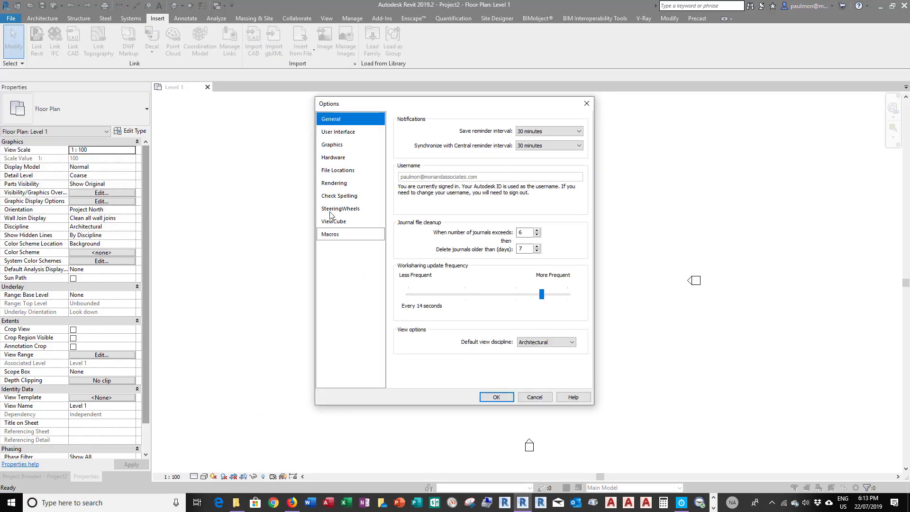
click(342, 173)
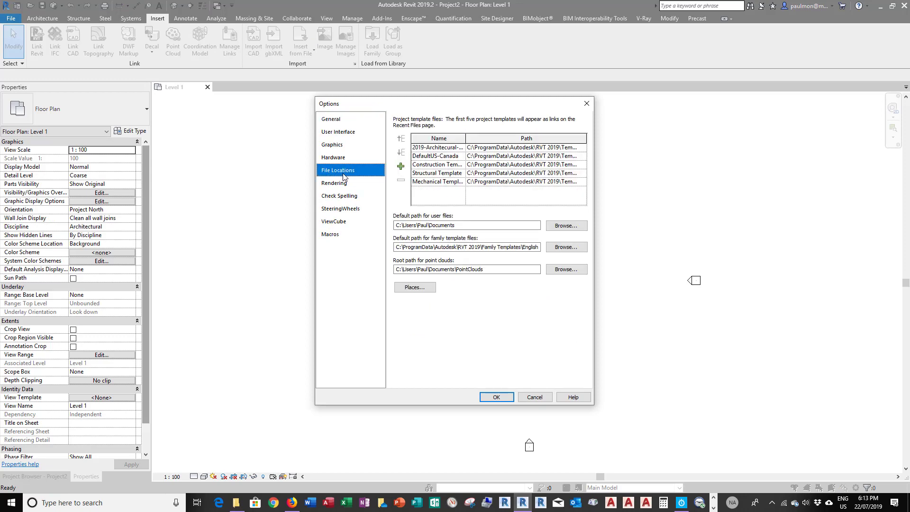
click(415, 287)
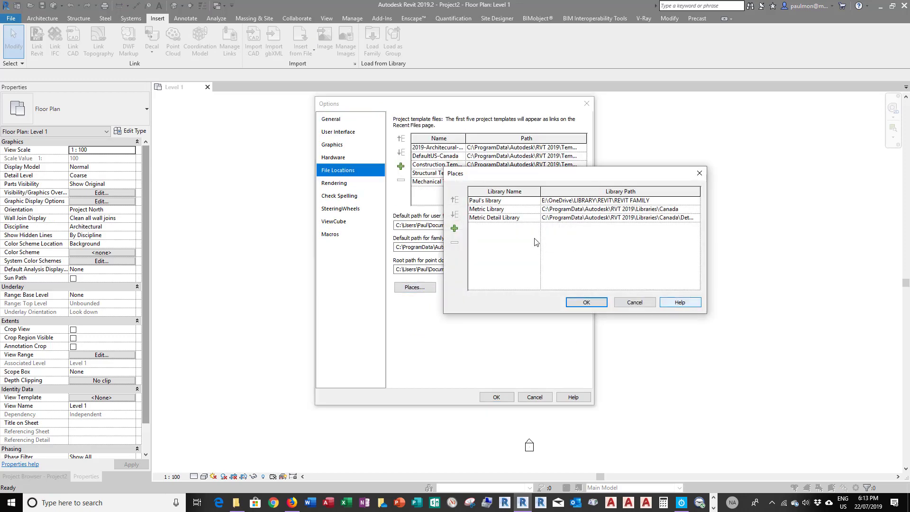
- Add a New Library 2 place pointing to G:\REVIT-web download library\
click(454, 228)
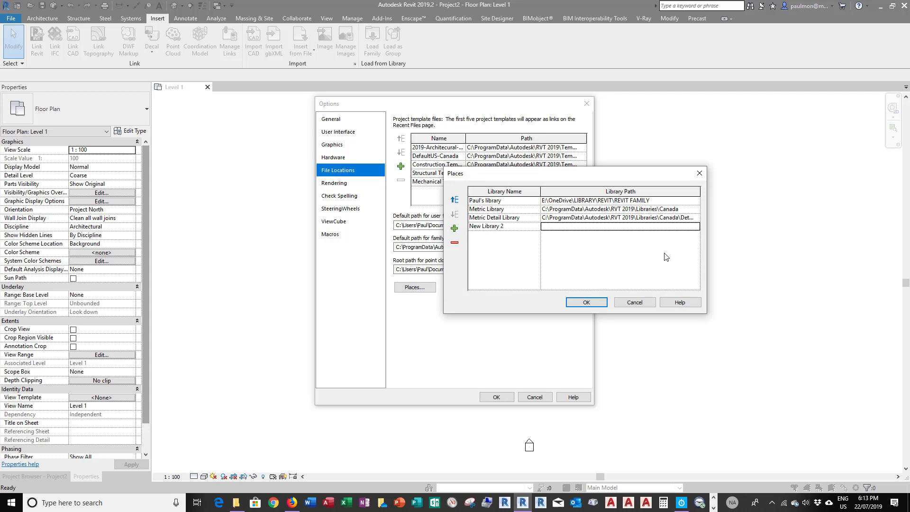
click(697, 227)
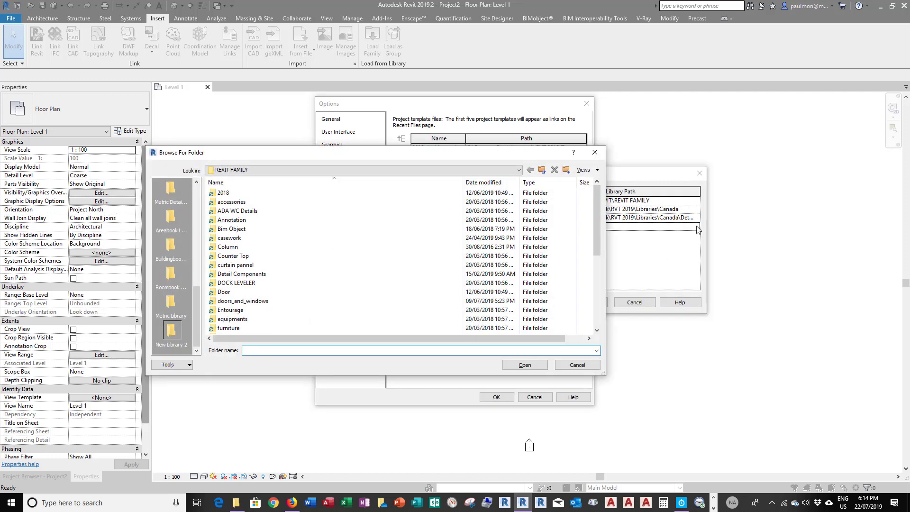
click(374, 170)
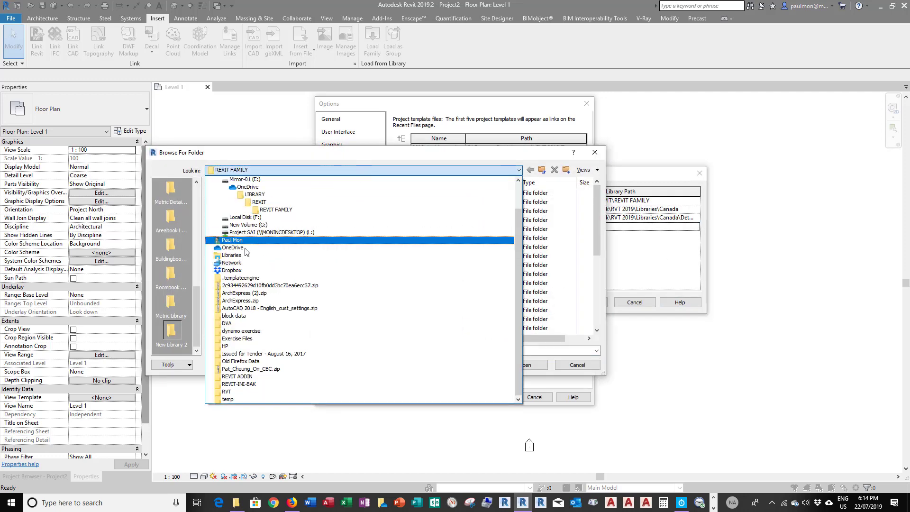
click(248, 225)
click(251, 202)
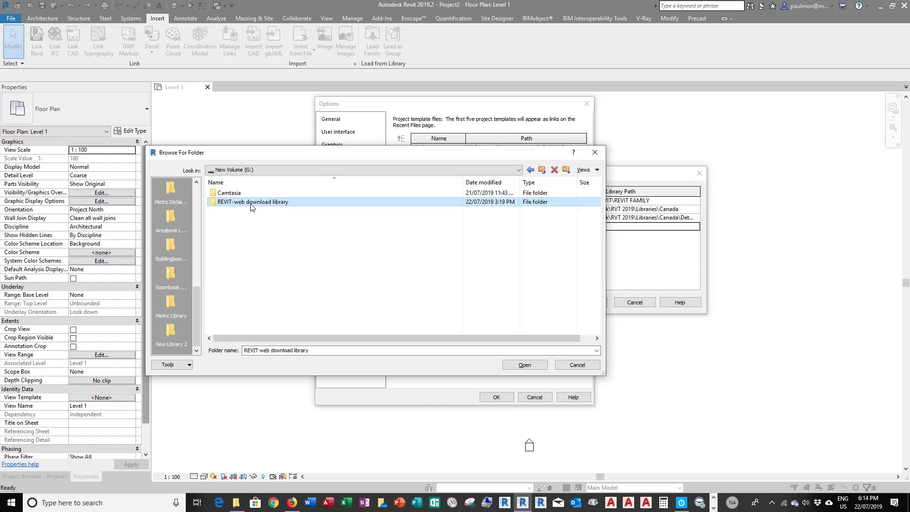
click(527, 367)
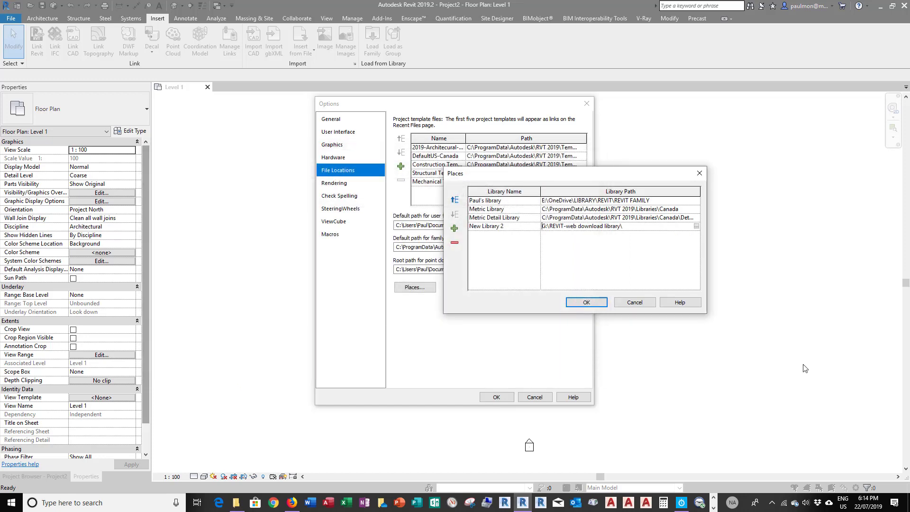
- Rename New Library 2 to 'web downloaded content'
click(509, 228)
click(506, 228)
drag(505, 226, 471, 226)
text(web downloaded content)
click(509, 259)
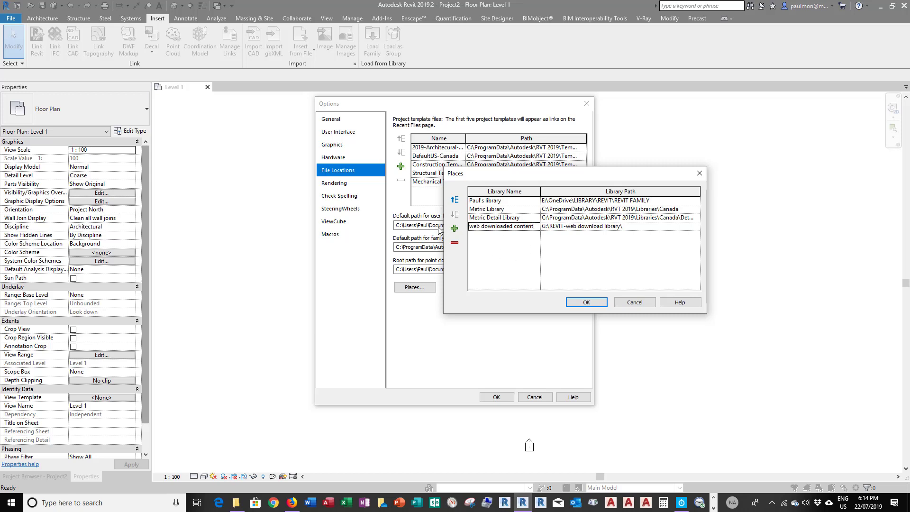
- Move web downloaded content to the top of Places and save the options
click(455, 201)
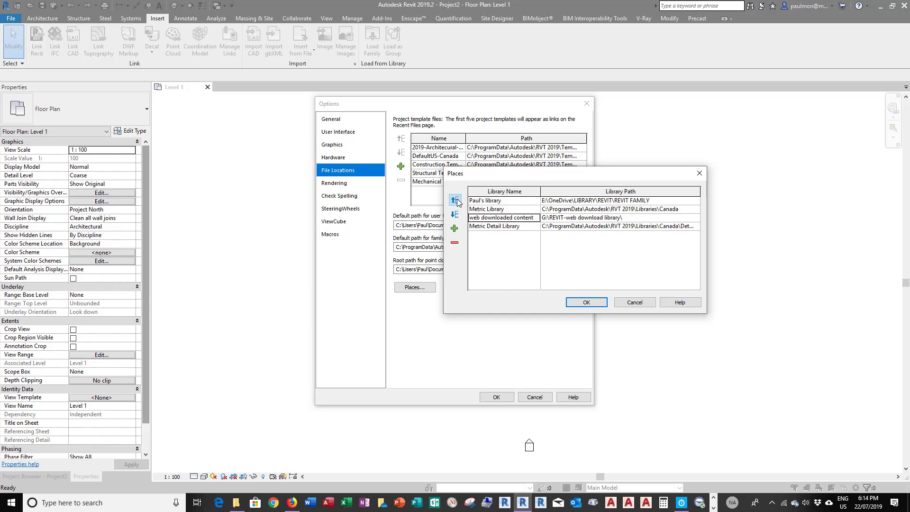
click(455, 201)
click(455, 200)
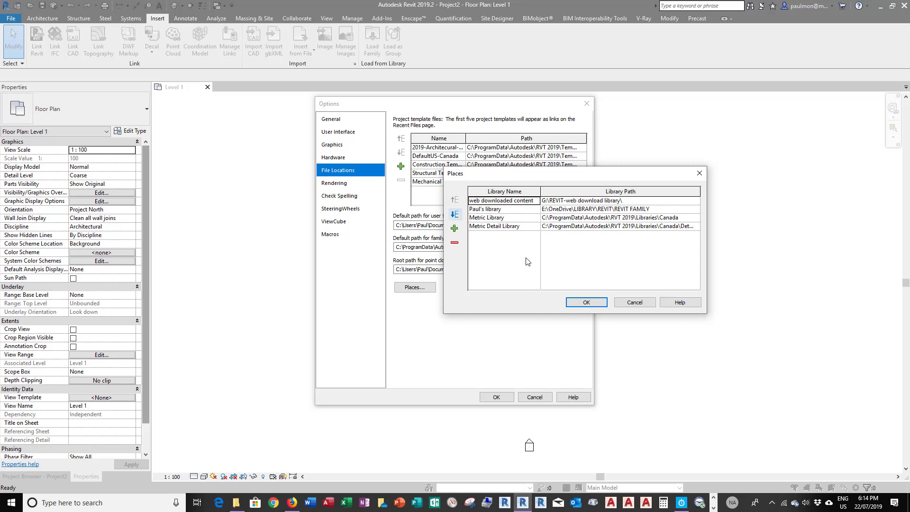
click(587, 302)
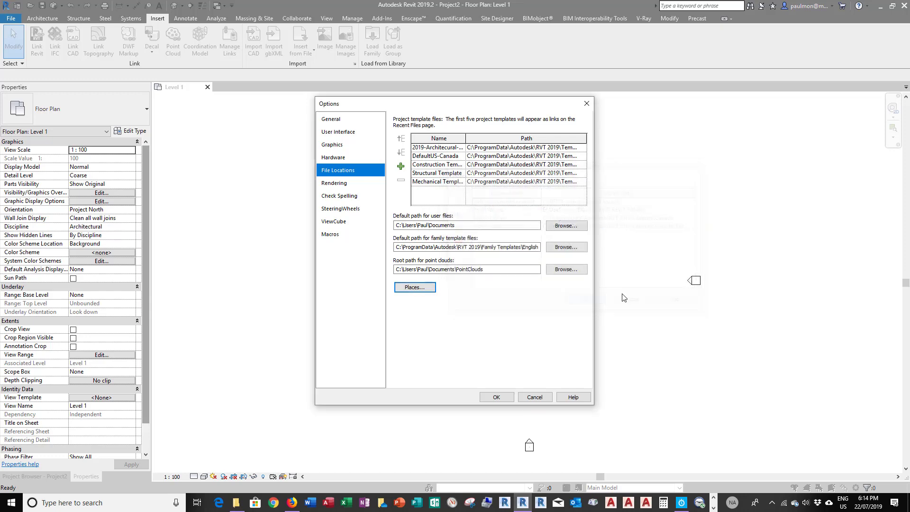
click(504, 397)
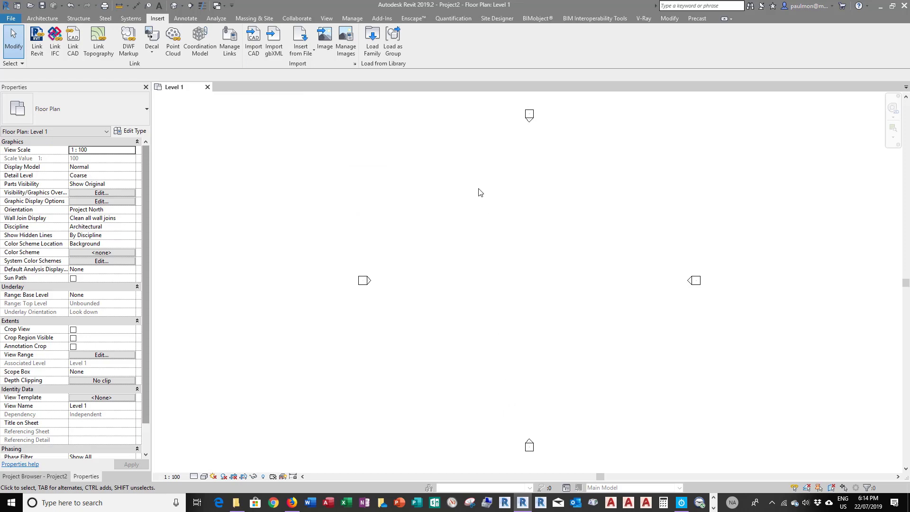
click(372, 39)
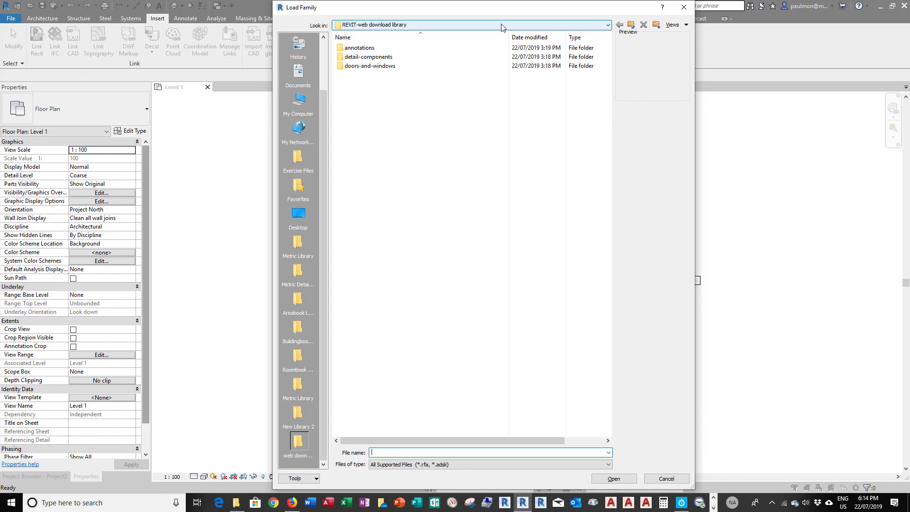
click(684, 8)
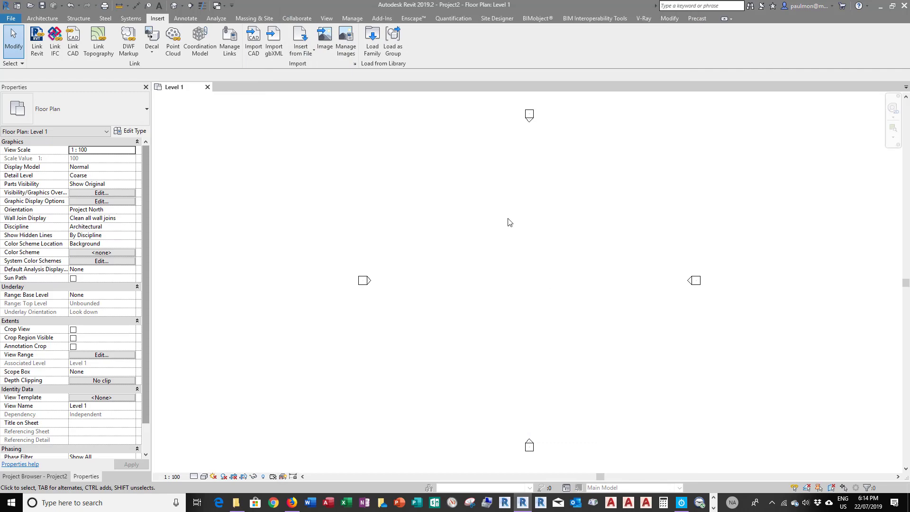
click(373, 41)
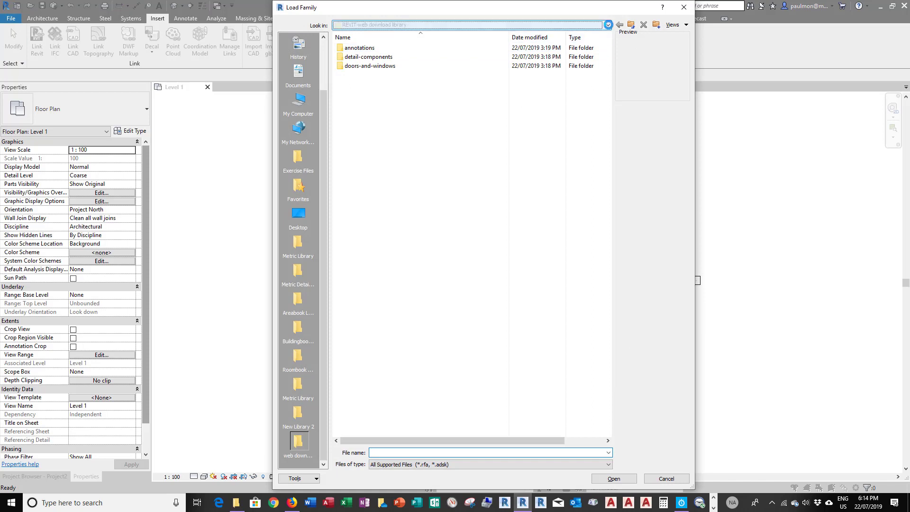
click(608, 25)
drag(607, 90, 607, 63)
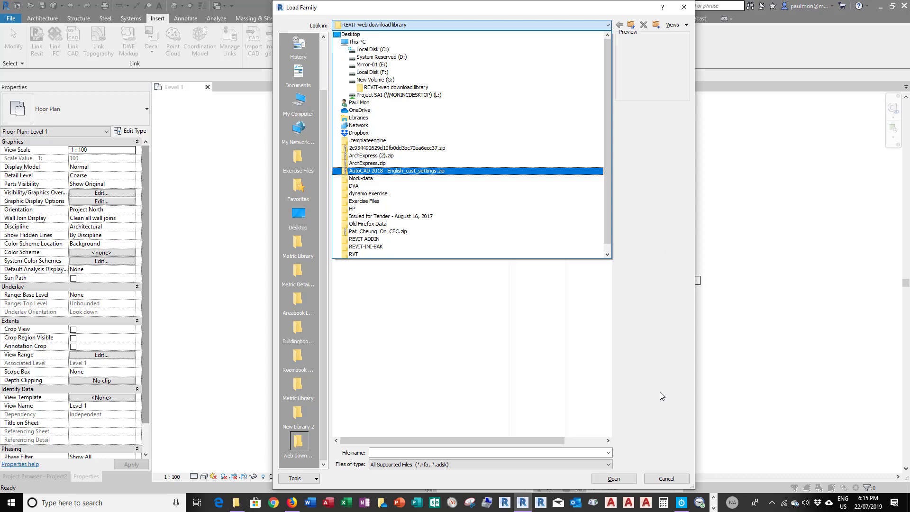
click(621, 478)
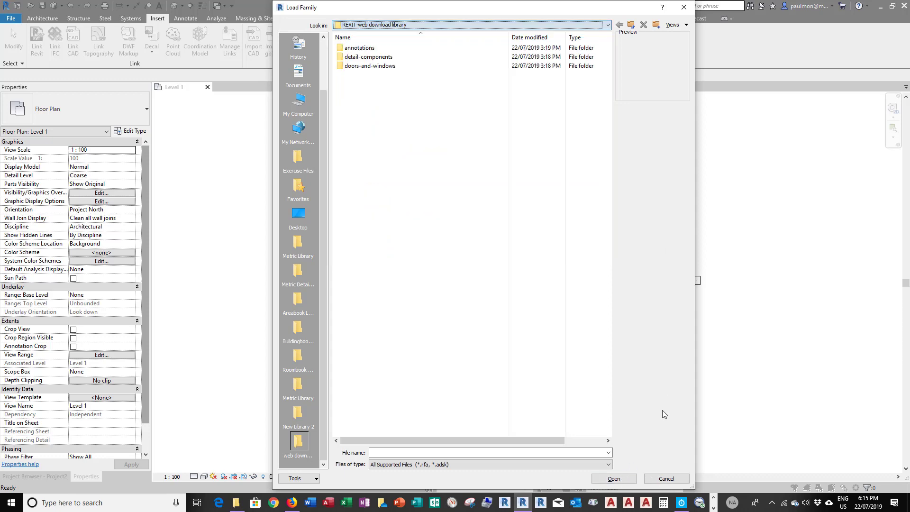
click(671, 482)
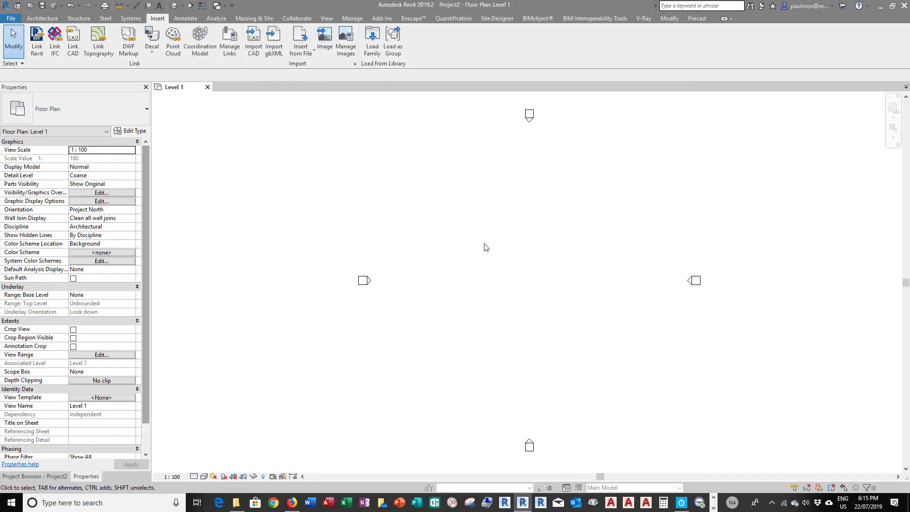